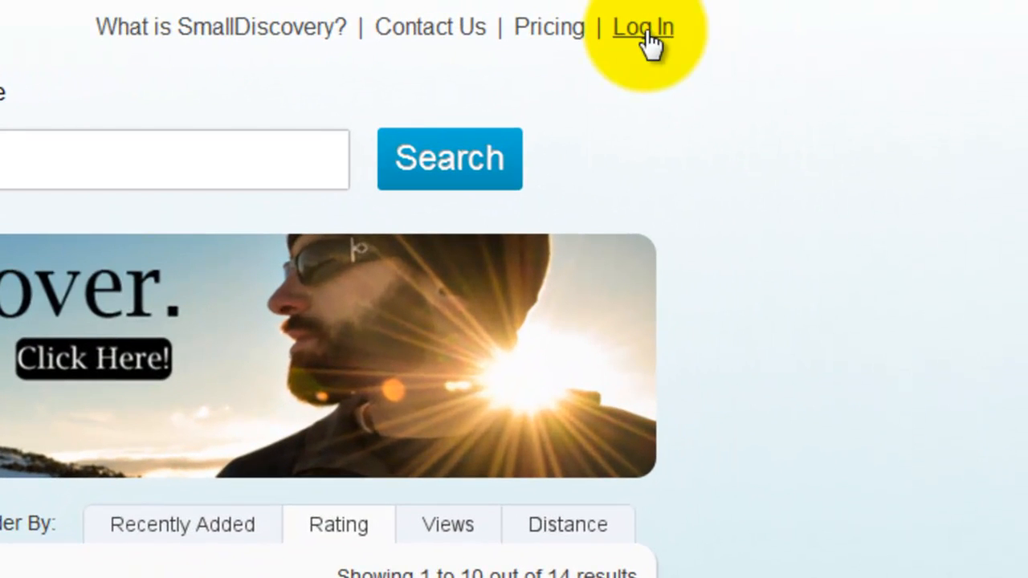
- Log in to Small Discovery with the username merchant and the account password
click(645, 32)
click(151, 124)
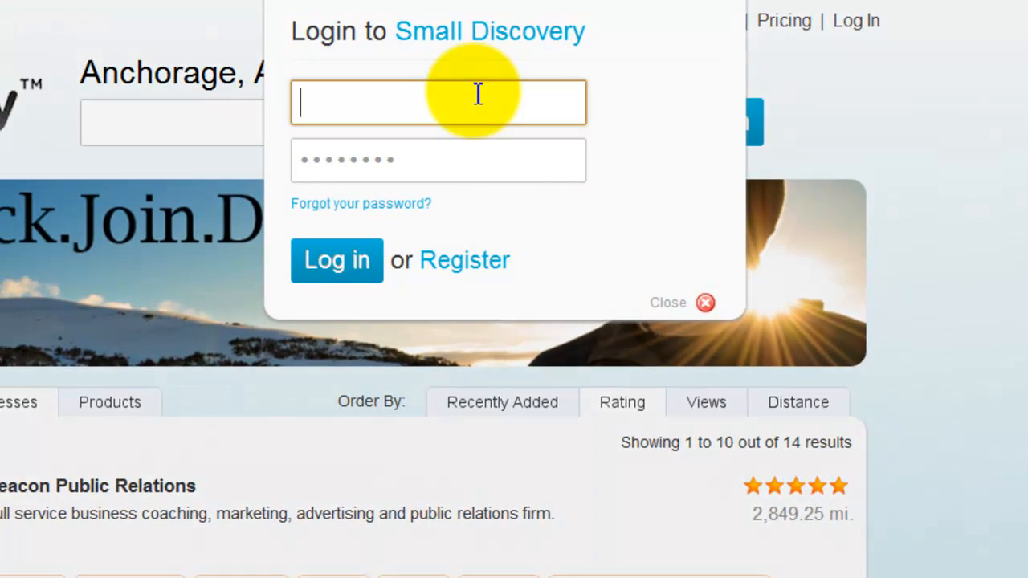
text(merchant)
key(Tab)
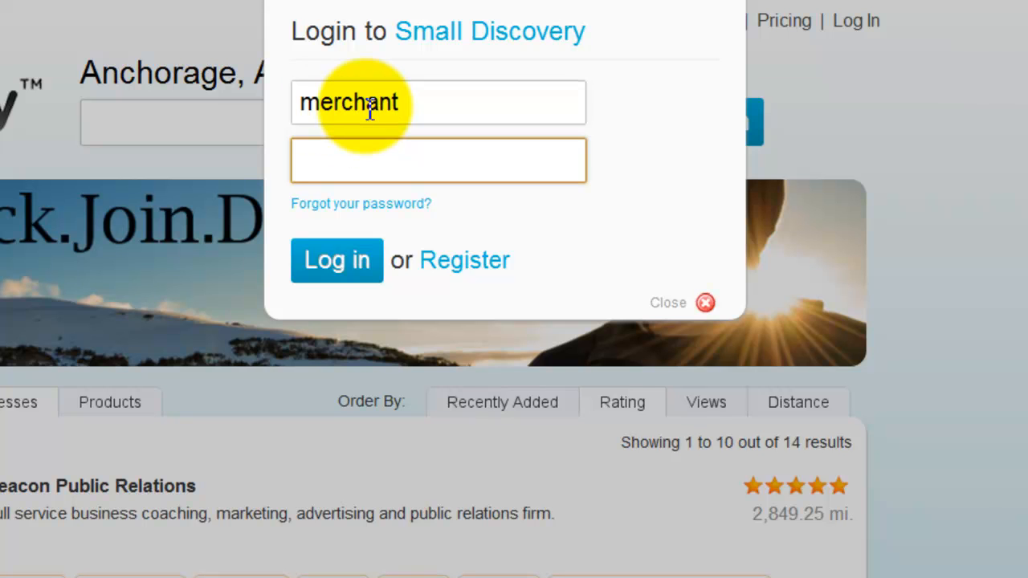
text(••••)
key(Return)
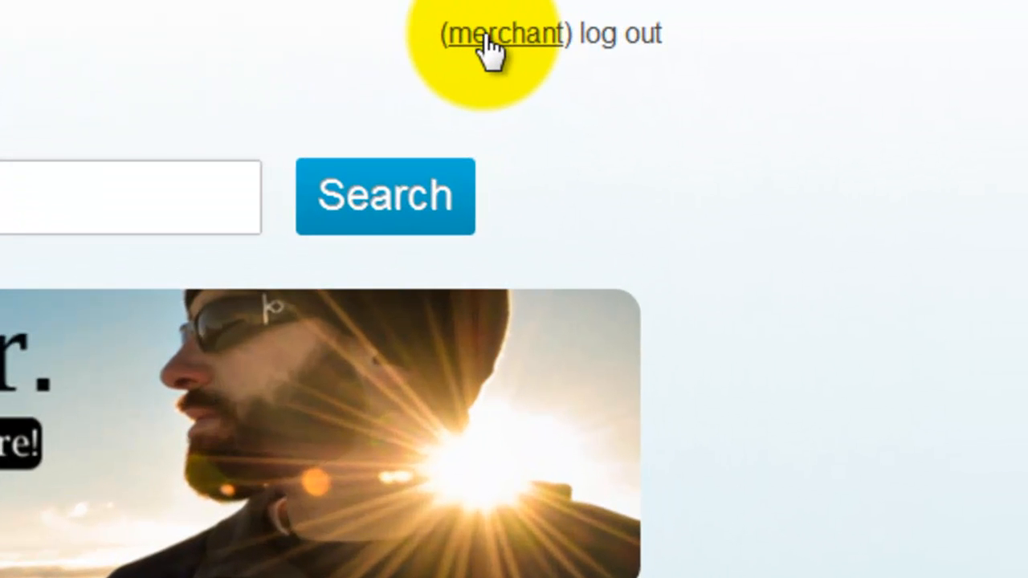
- Open the account's profile details and go through the old, new and confirm password fields
click(489, 39)
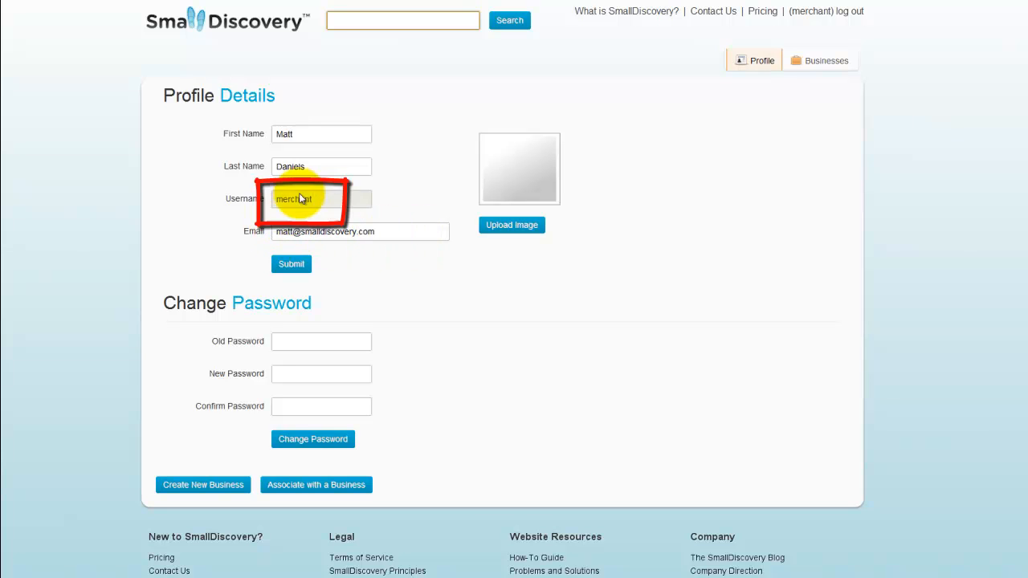
click(291, 344)
click(281, 373)
click(285, 346)
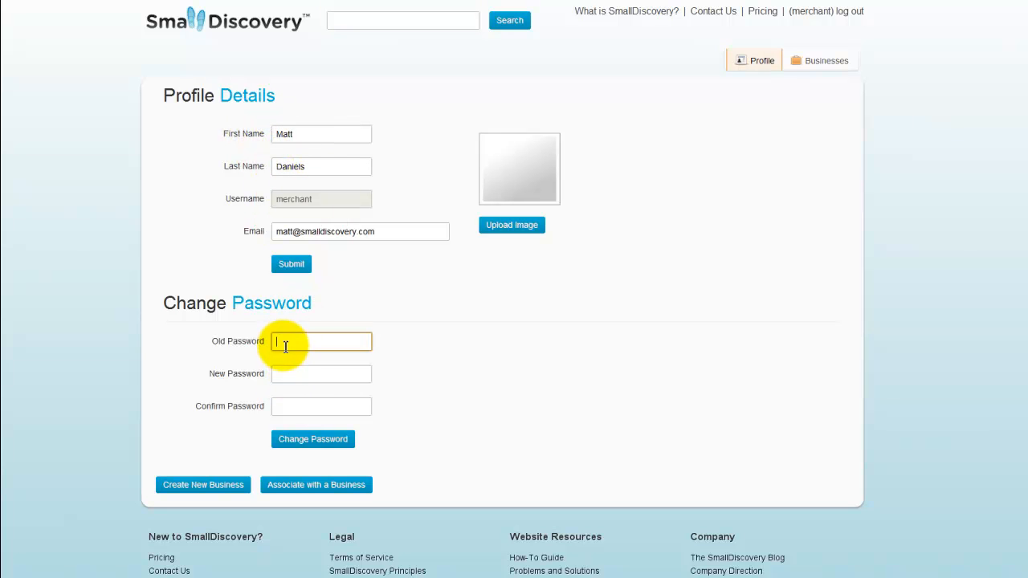
click(287, 372)
click(285, 409)
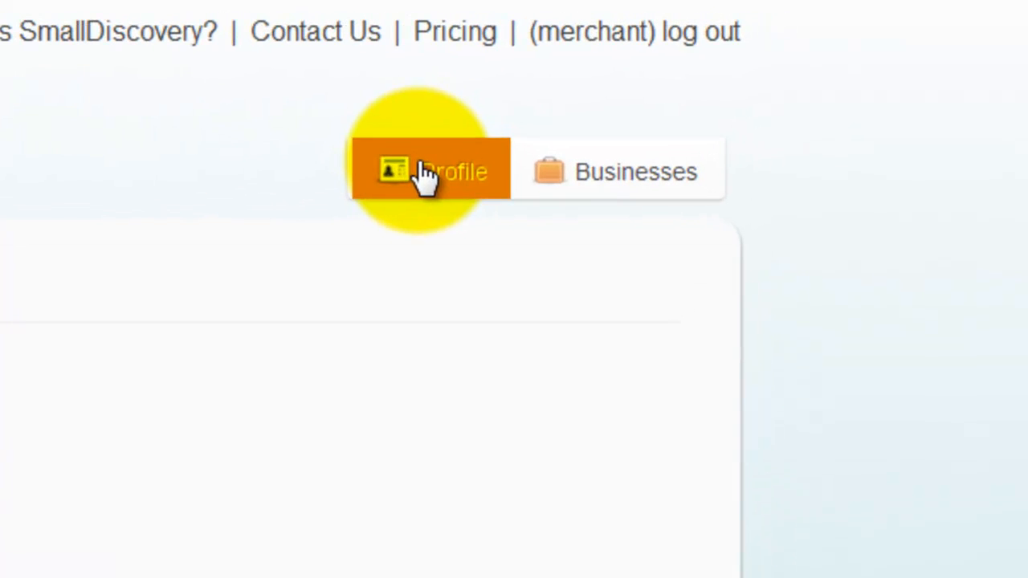
- Open the Merchant business from the business list and set its name to Merchant of SmallDiscovery
click(618, 189)
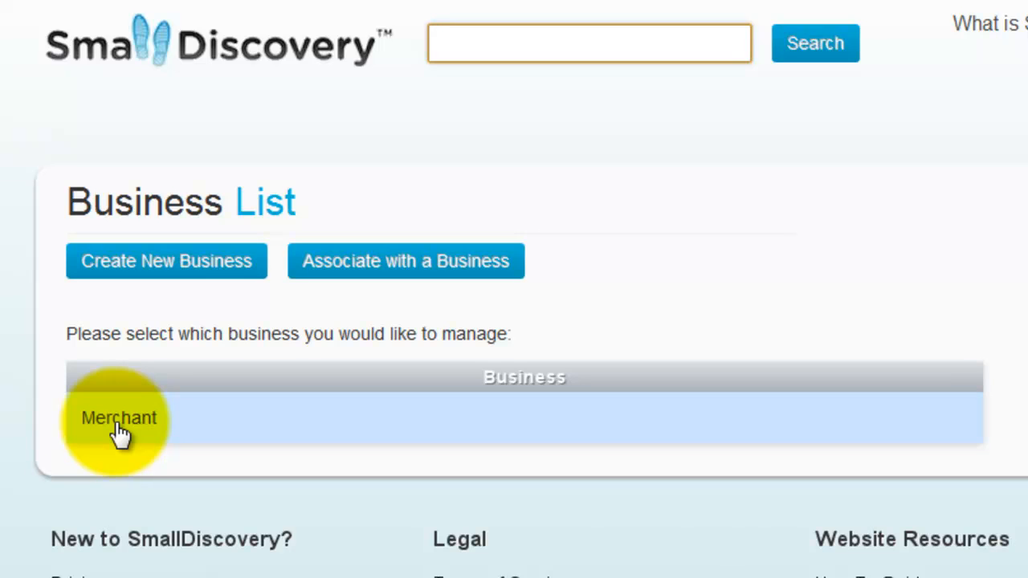
click(107, 430)
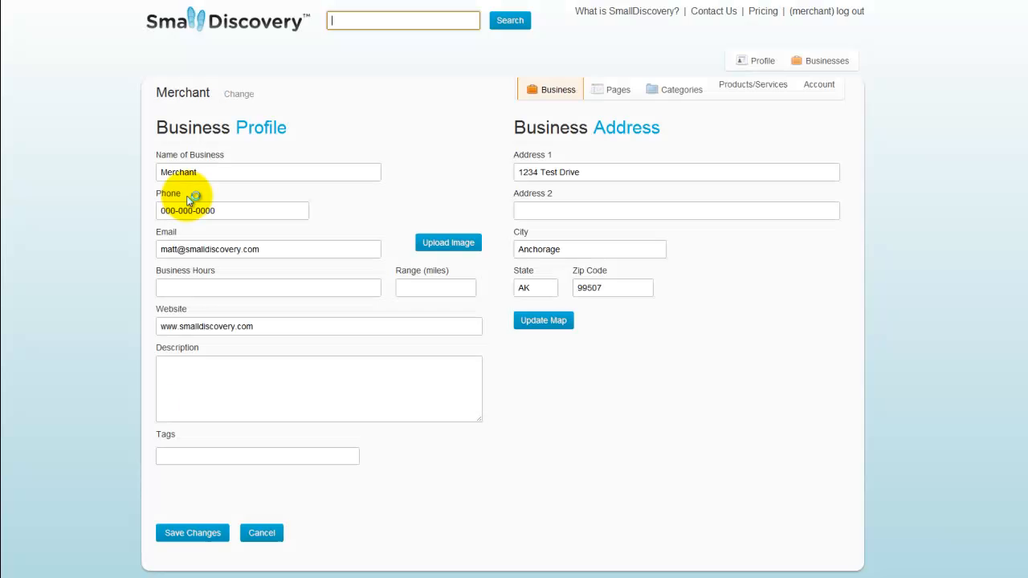
click(212, 172)
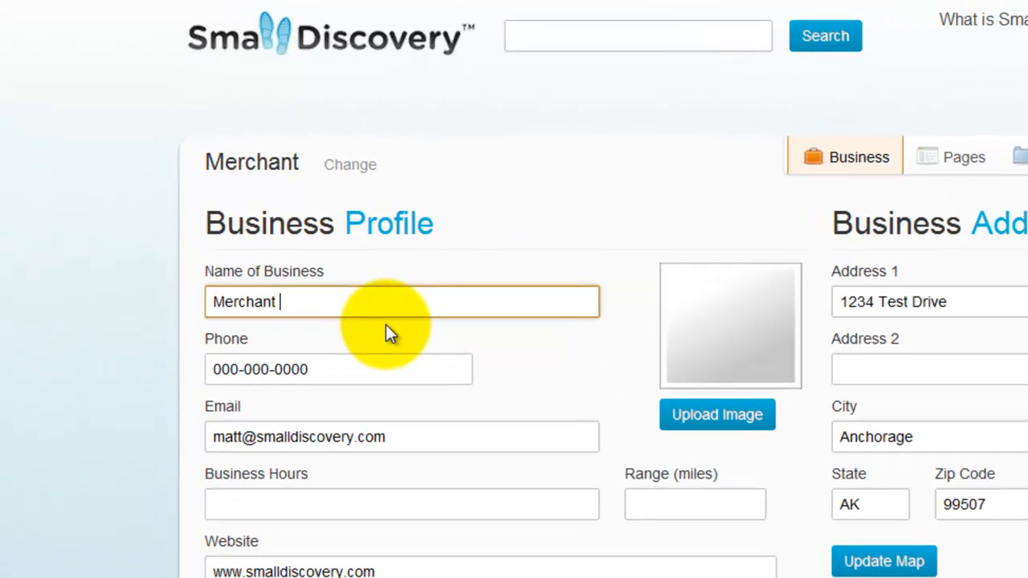
text(of SmallDiscovery)
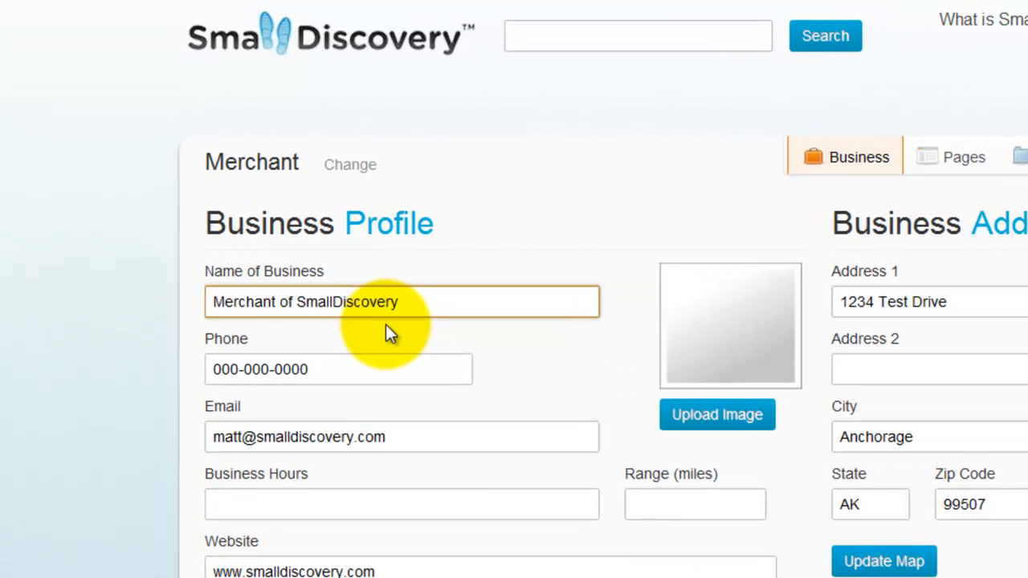
key(Tab)
key(Tab)
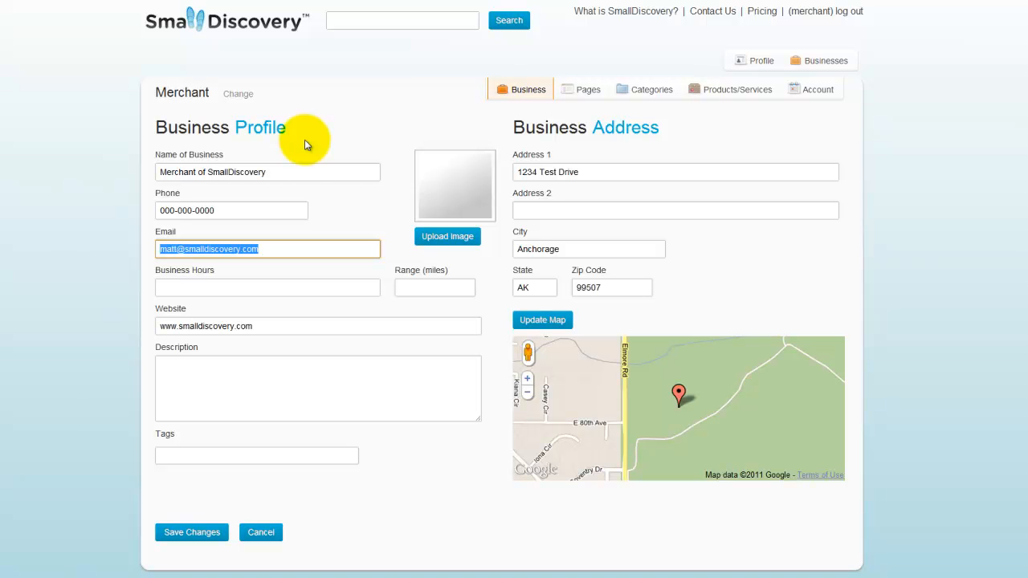
- Set the business hours to 7AM to 7PM and the range to 50 miles
click(297, 173)
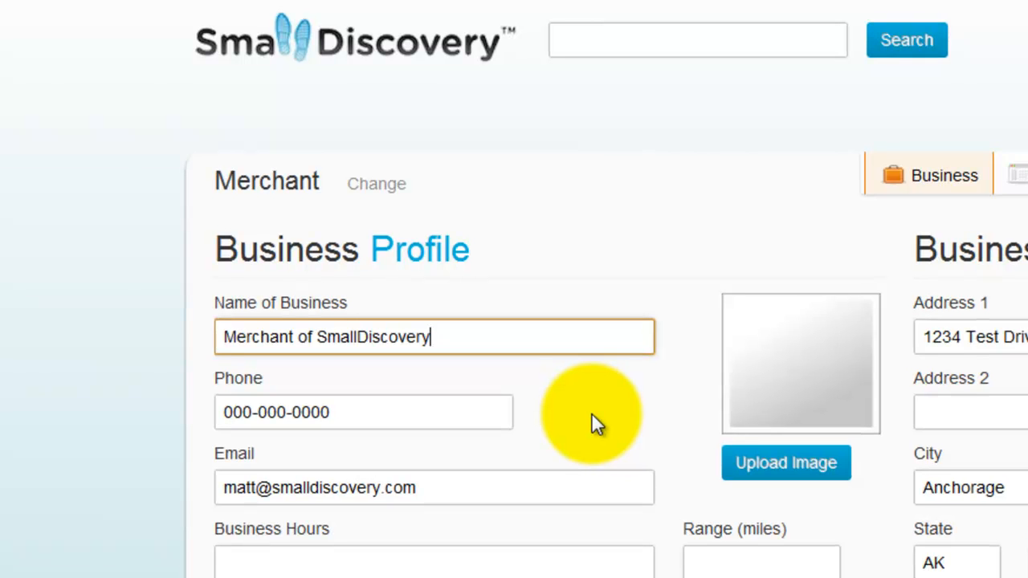
key(Tab)
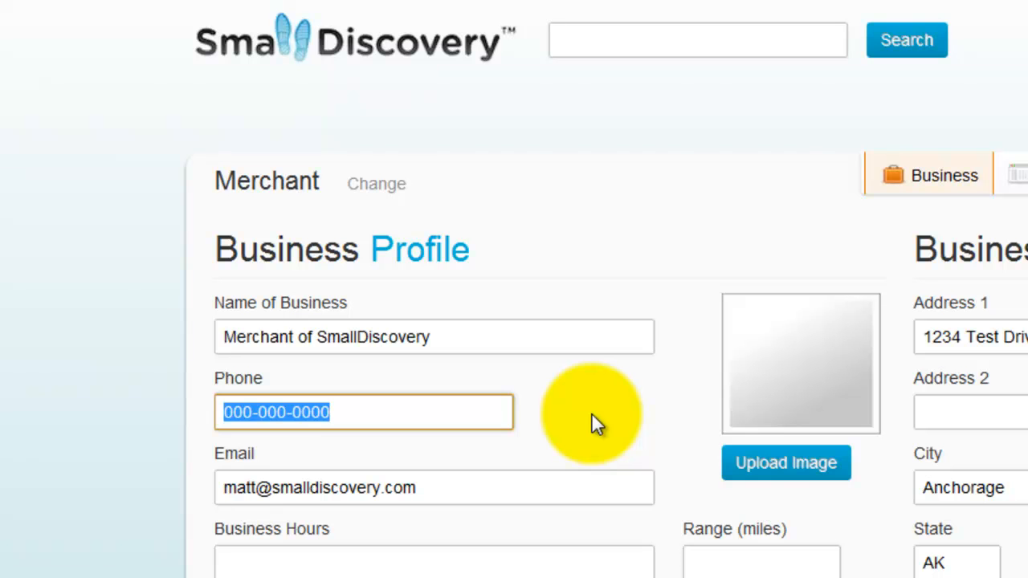
key(Tab)
key(Tab)
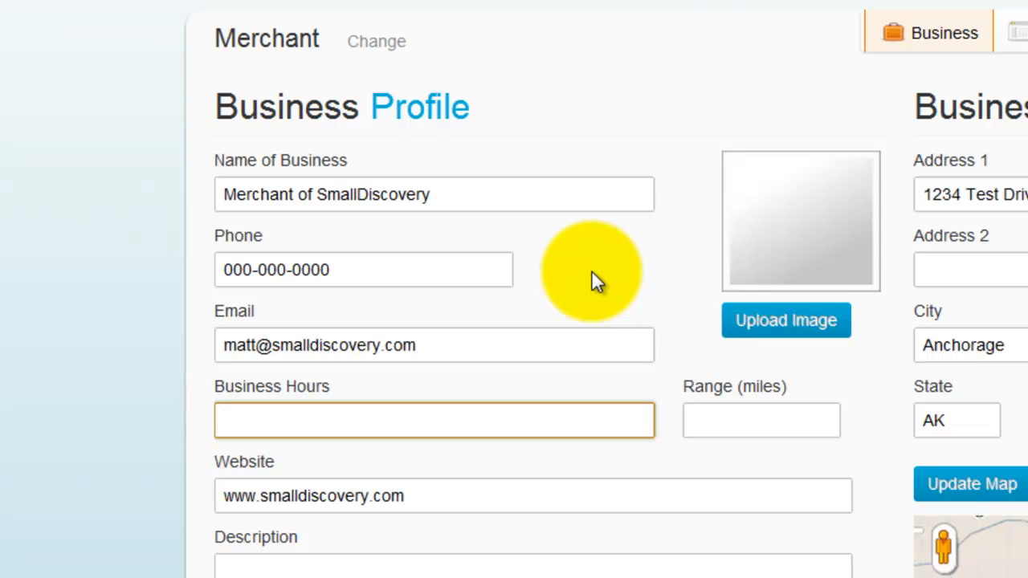
text(7Am)
key(BackSpace)
text(M to 7PM)
key(Tab)
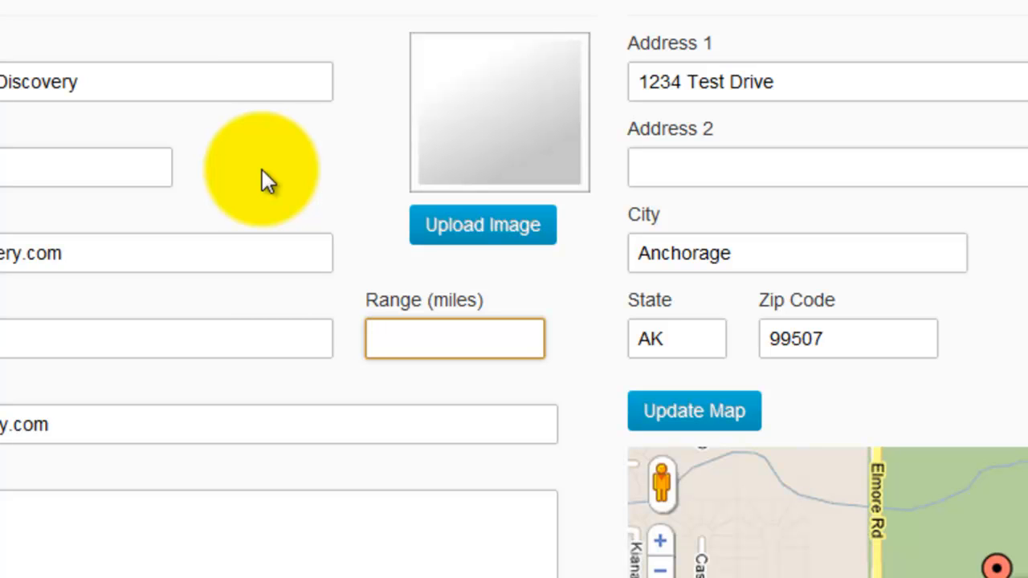
text(50)
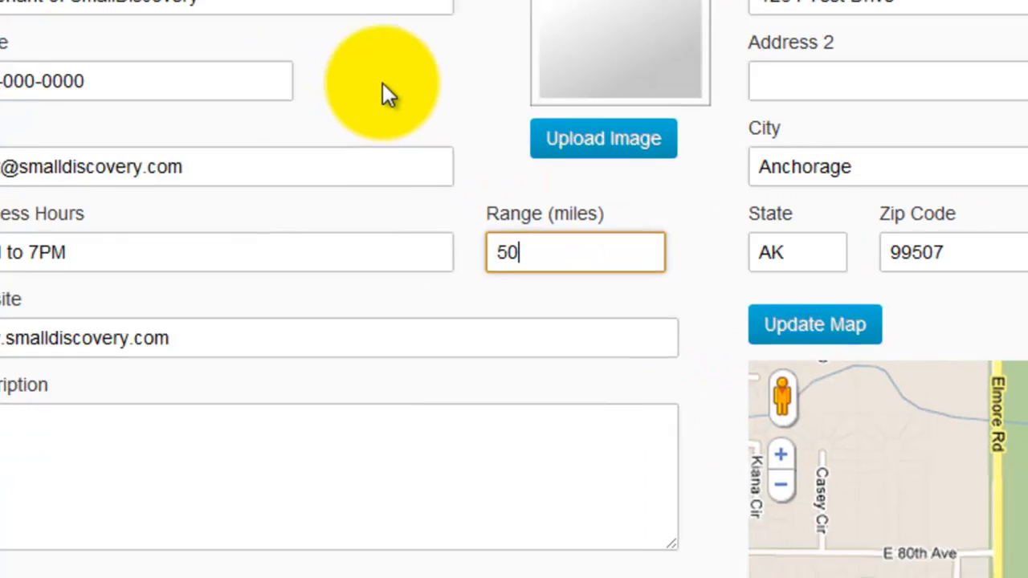
- Enter the business description "We are setting up a Merchant Account. And our business is AWESOME!!"
key(Tab)
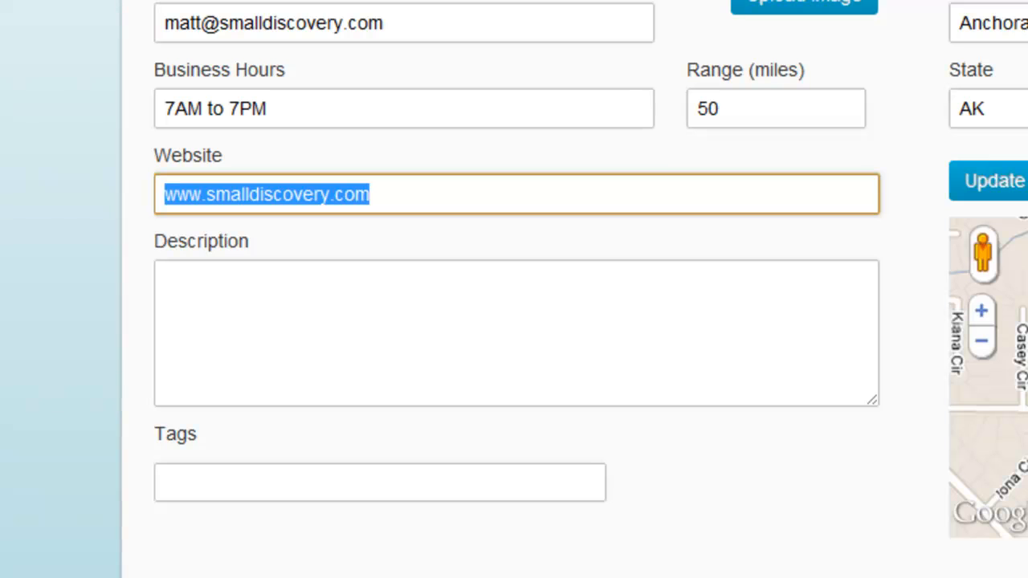
key(Right)
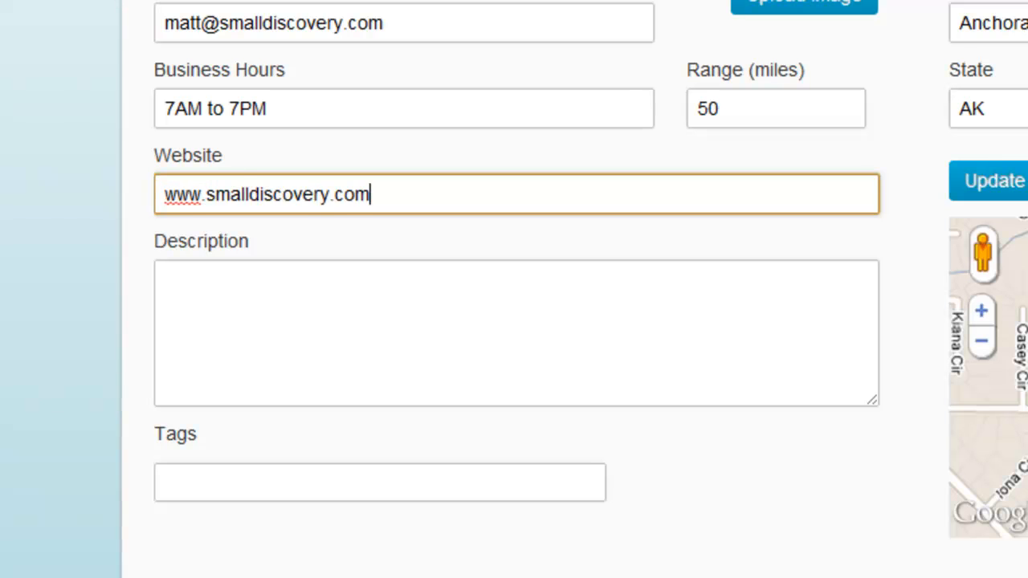
key(Tab)
text(We are )
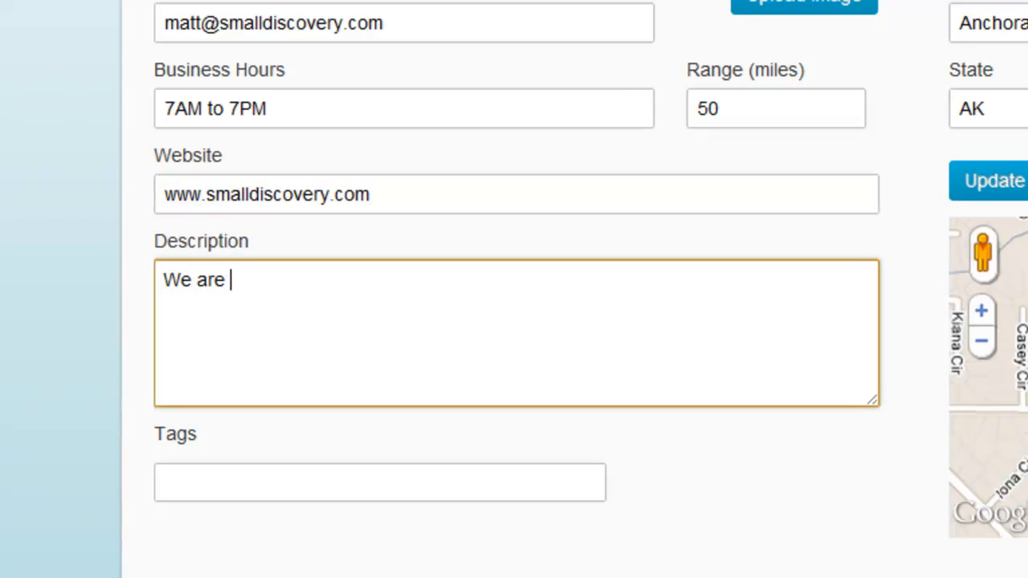
text(setting up a )
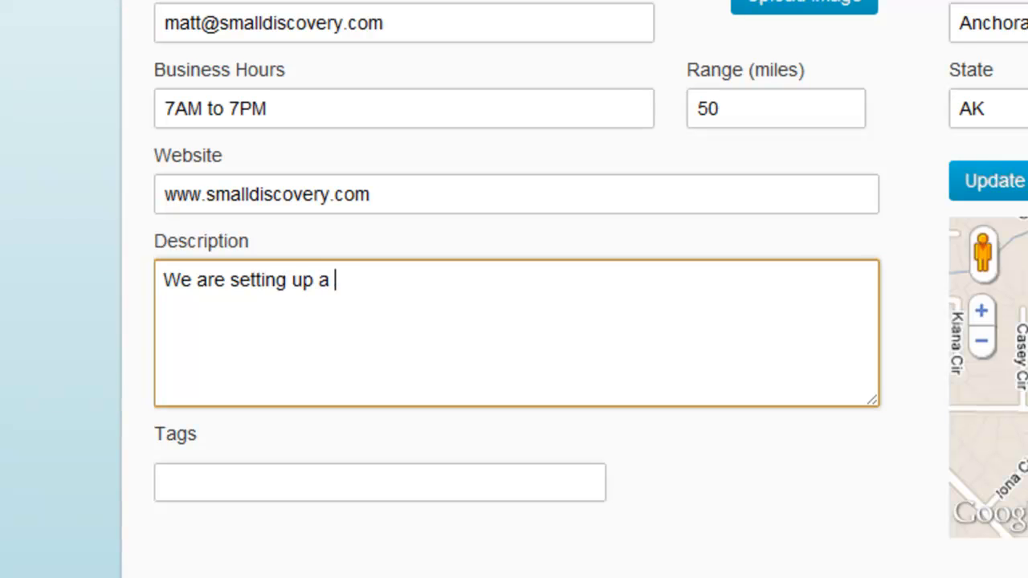
text(Merchan)
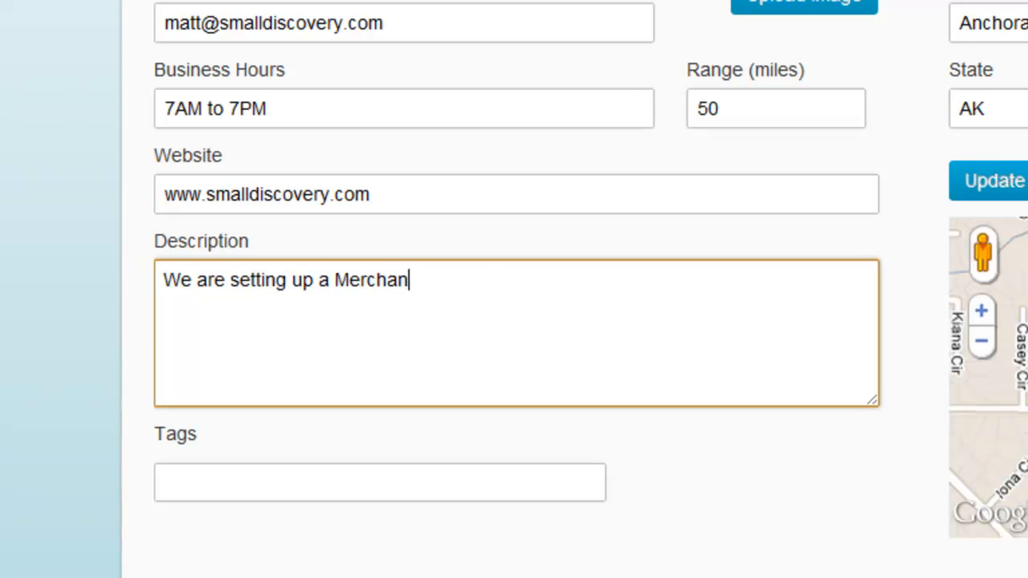
text(t Account.  )
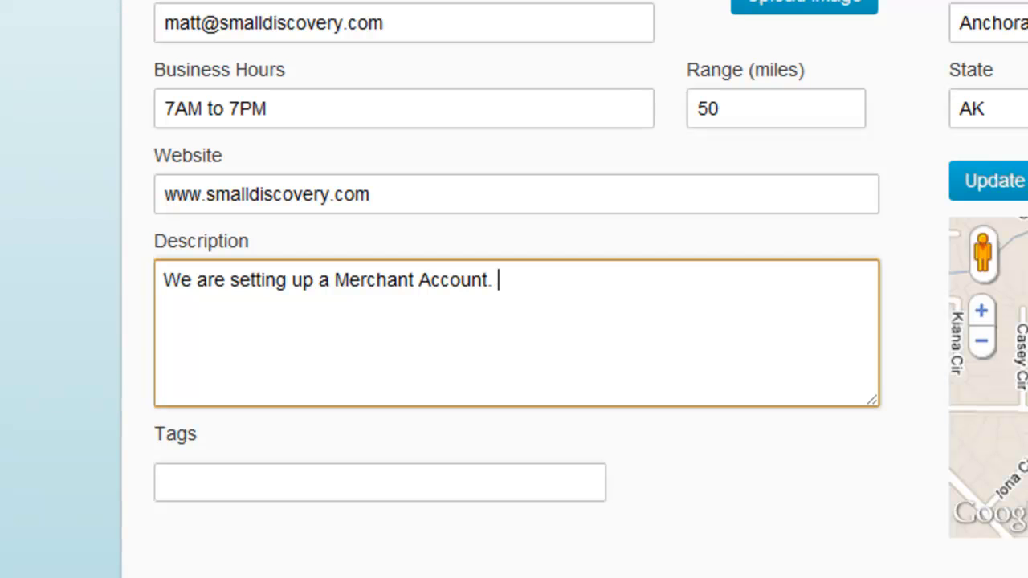
text(And our busine)
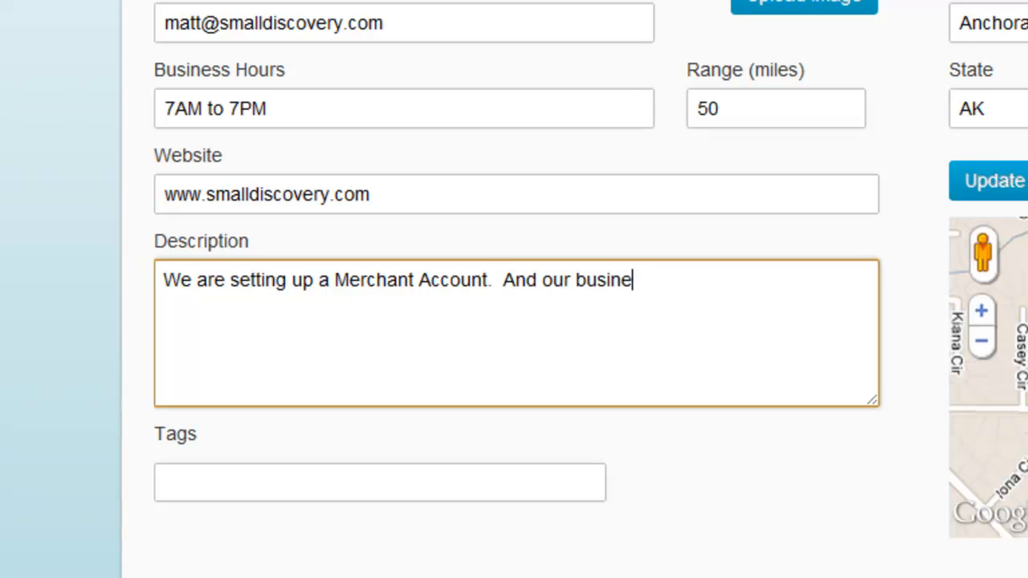
text(ss is AWESOME!!)
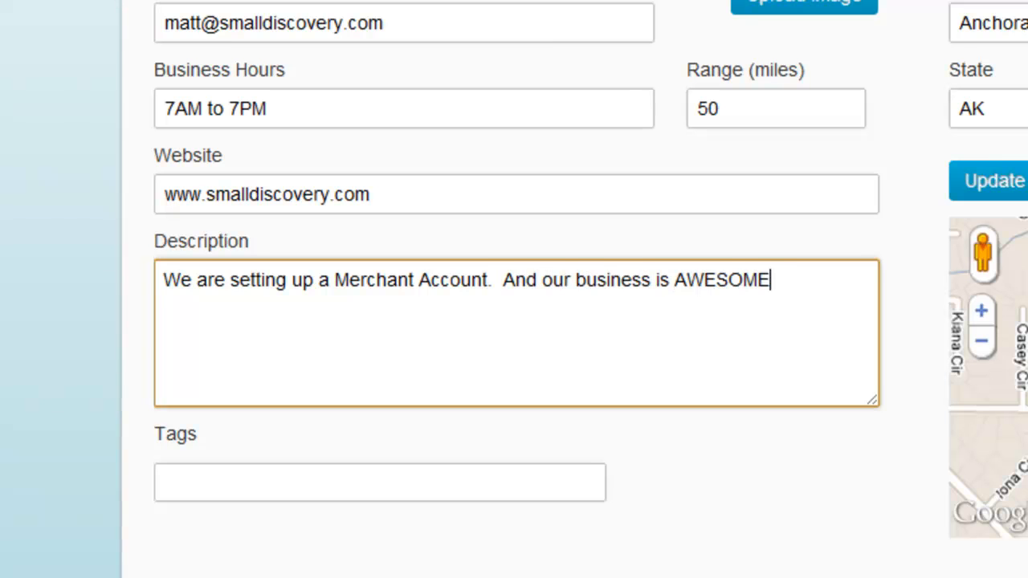
- Add the tags smalldiscovery, merchant, local and business to the business profile
key(Tab)
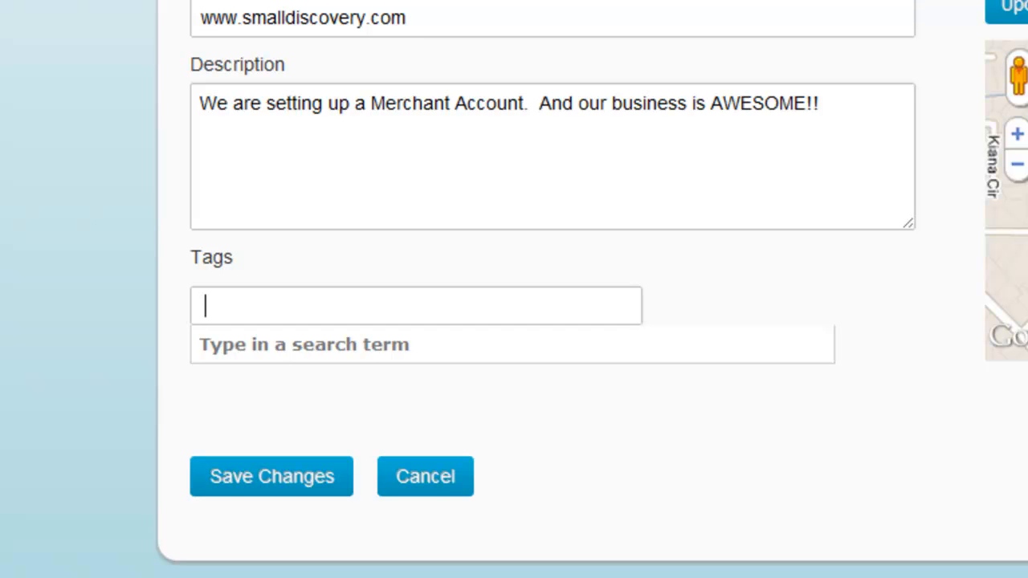
text(small)
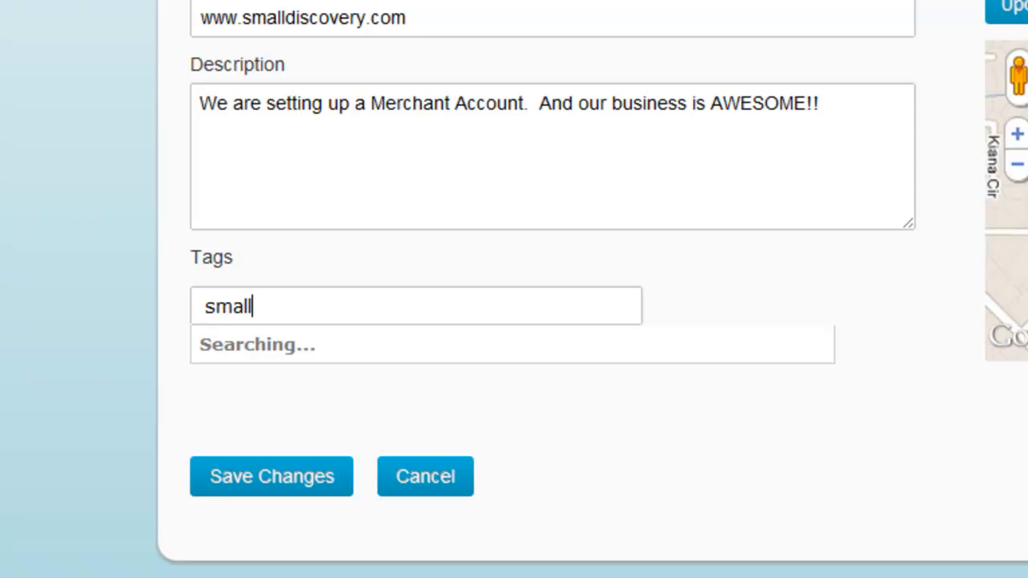
text(discovery)
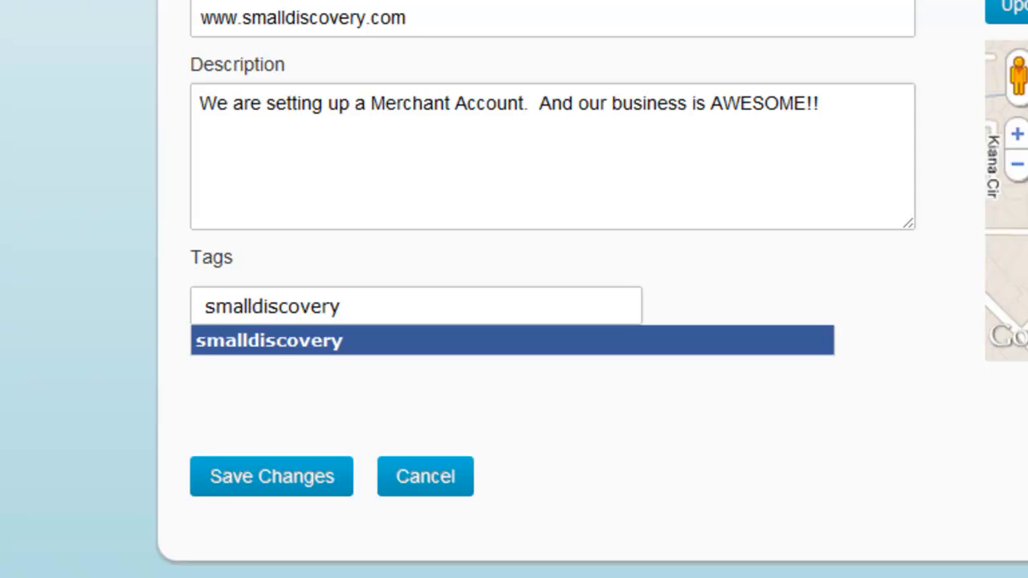
click(294, 344)
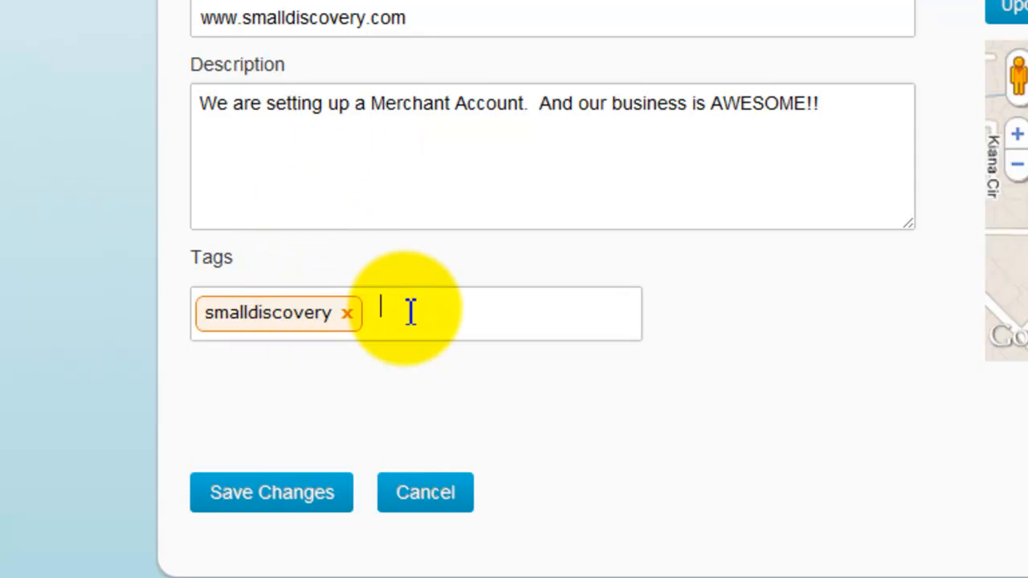
text(merchant)
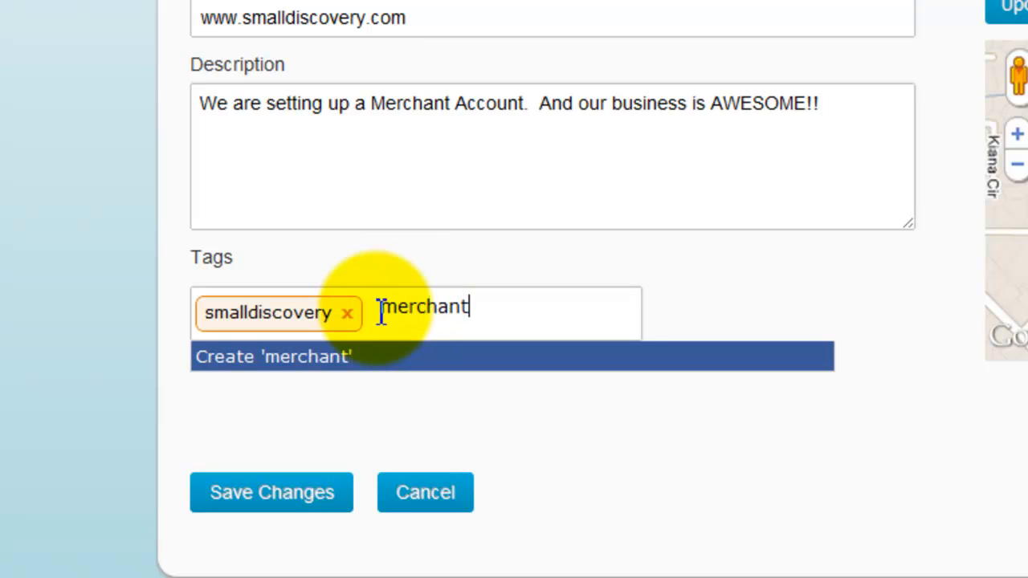
click(302, 356)
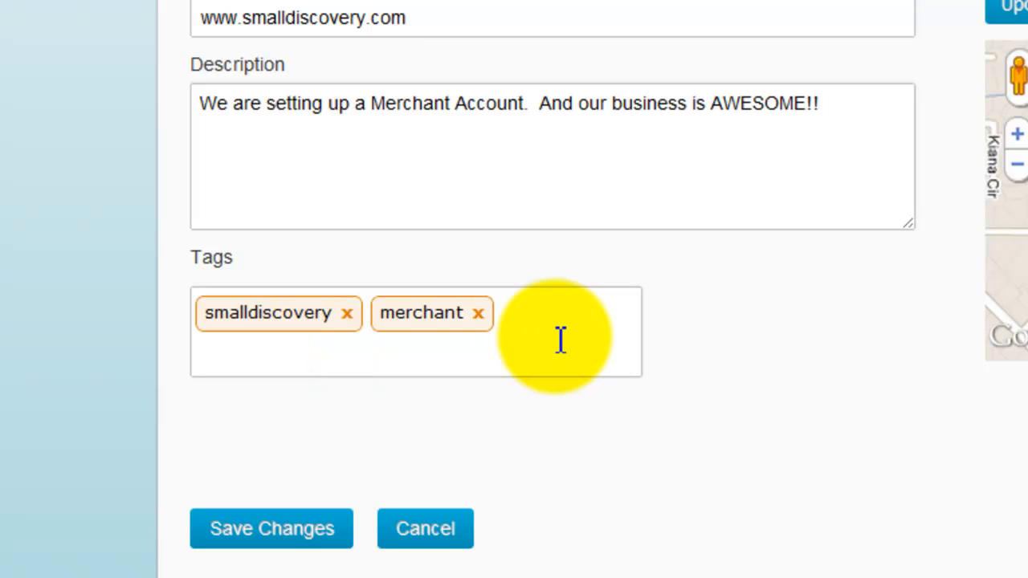
text(local)
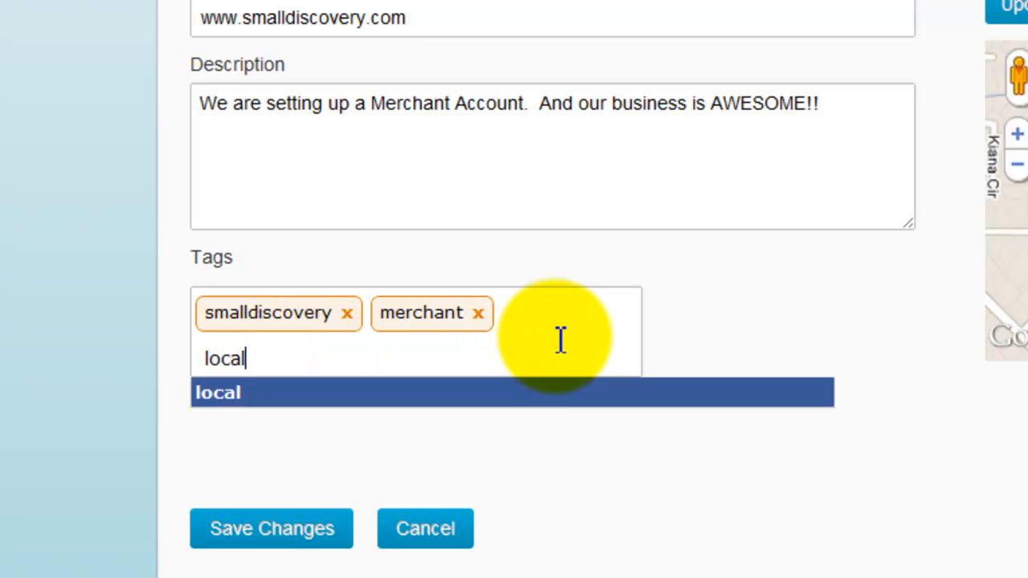
key(Return)
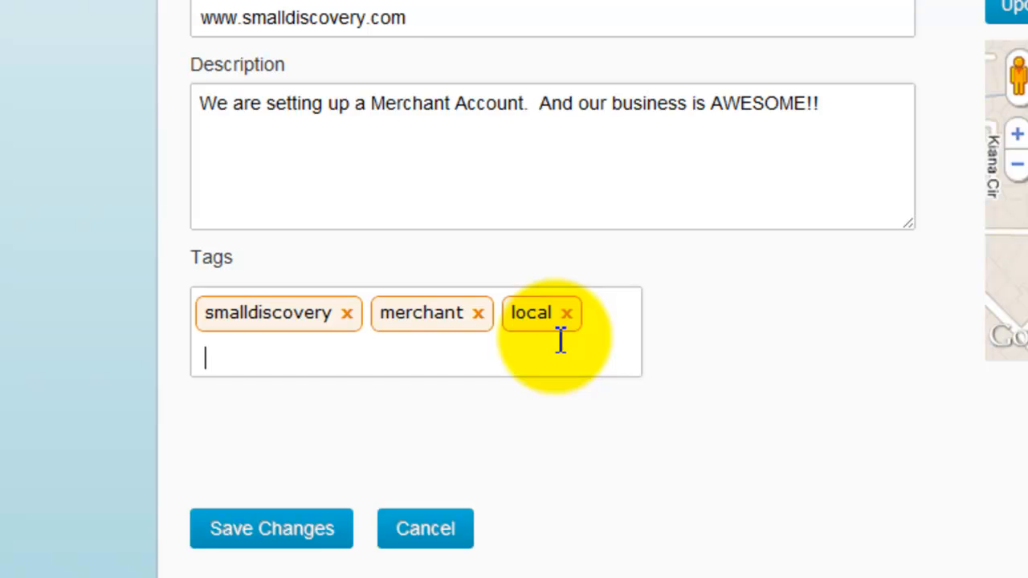
text(business)
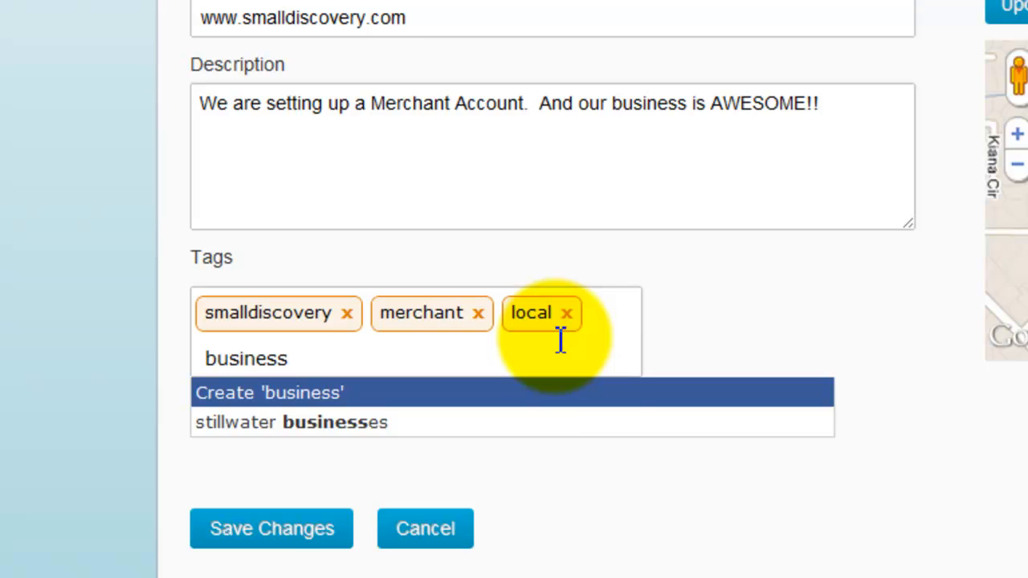
key(Down)
key(Up)
key(Return)
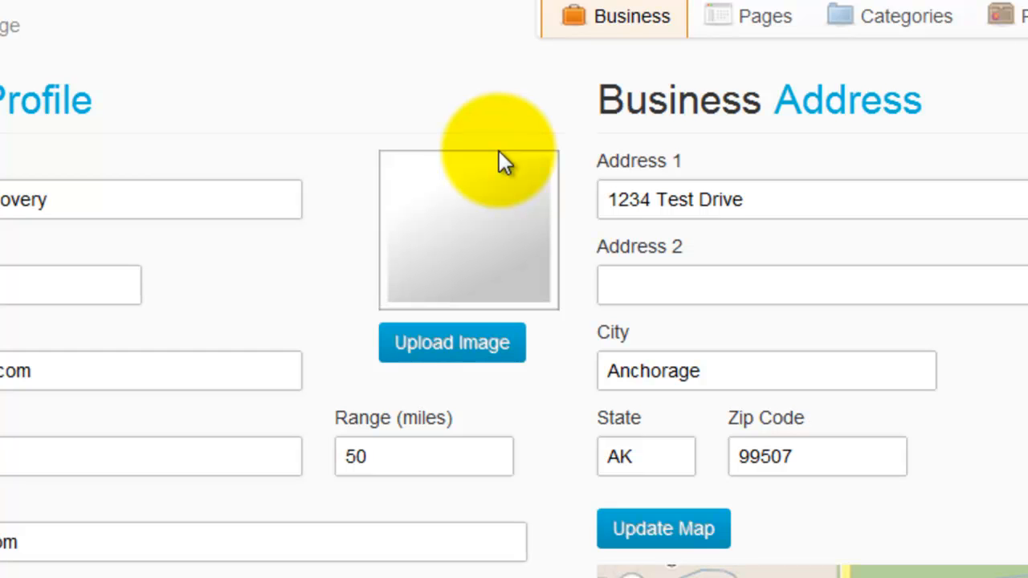
- Upload smalldiscovery_icon_color_email.jpg as the business profile image
click(429, 354)
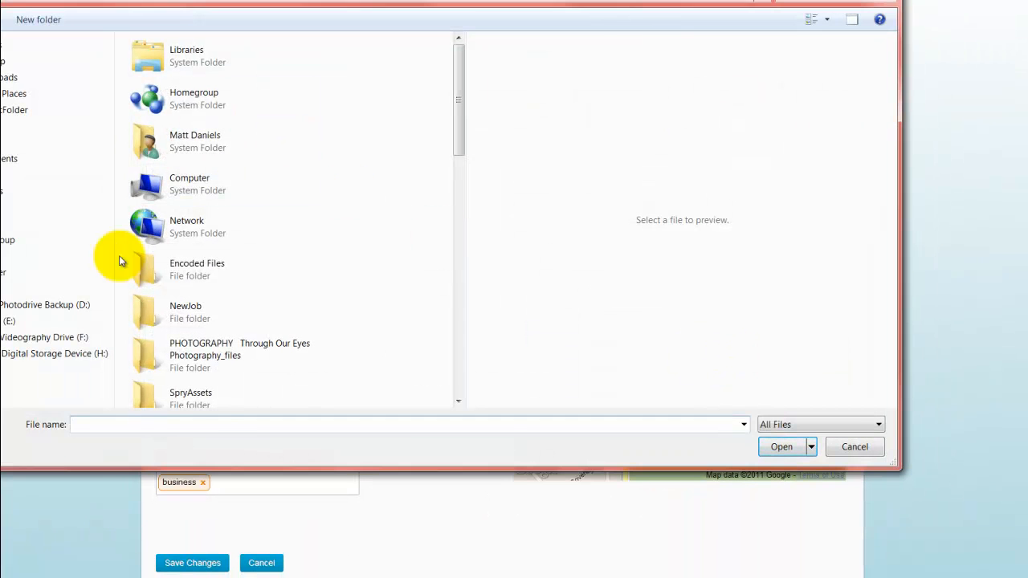
mouse_move(459, 42)
mouse_down()
mouse_move(461, 306)
mouse_move(477, 73)
mouse_move(458, 217)
mouse_move(450, 60)
mouse_up()
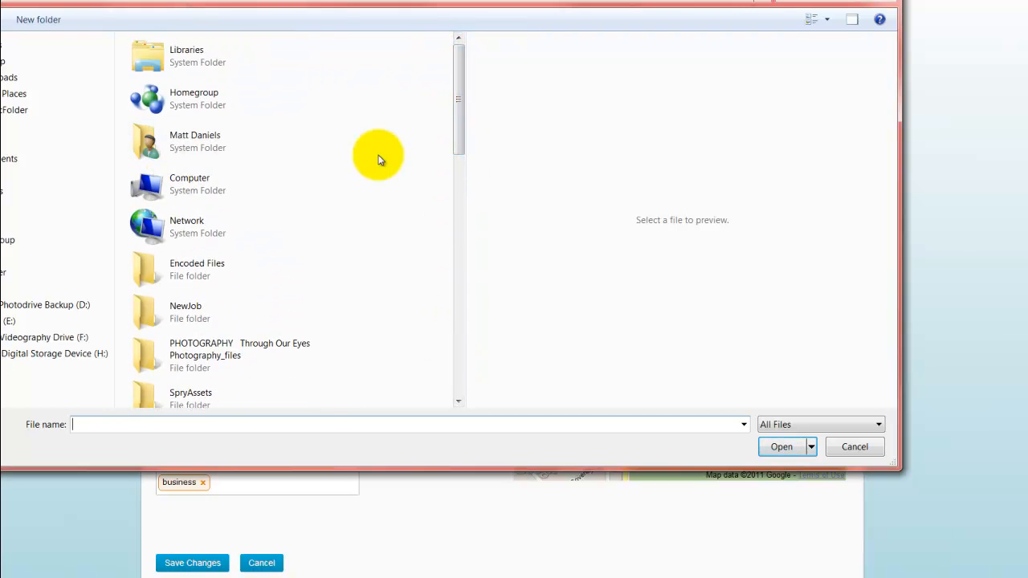
drag(461, 86, 488, 262)
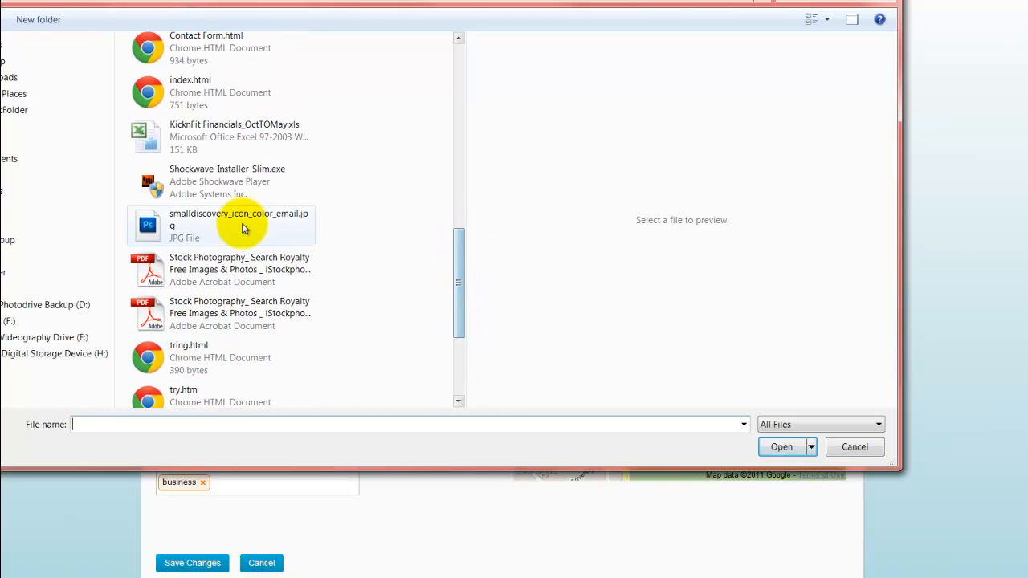
click(230, 222)
click(781, 447)
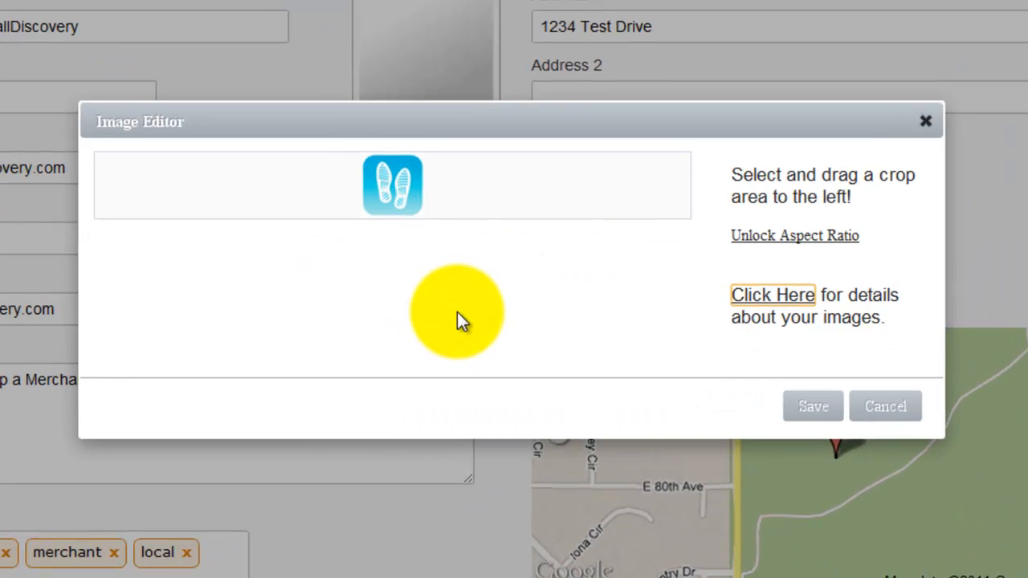
- Unlock the aspect ratio, draw a crop area around the footprint icon, and lock the aspect ratio again
click(765, 240)
drag(359, 153, 436, 228)
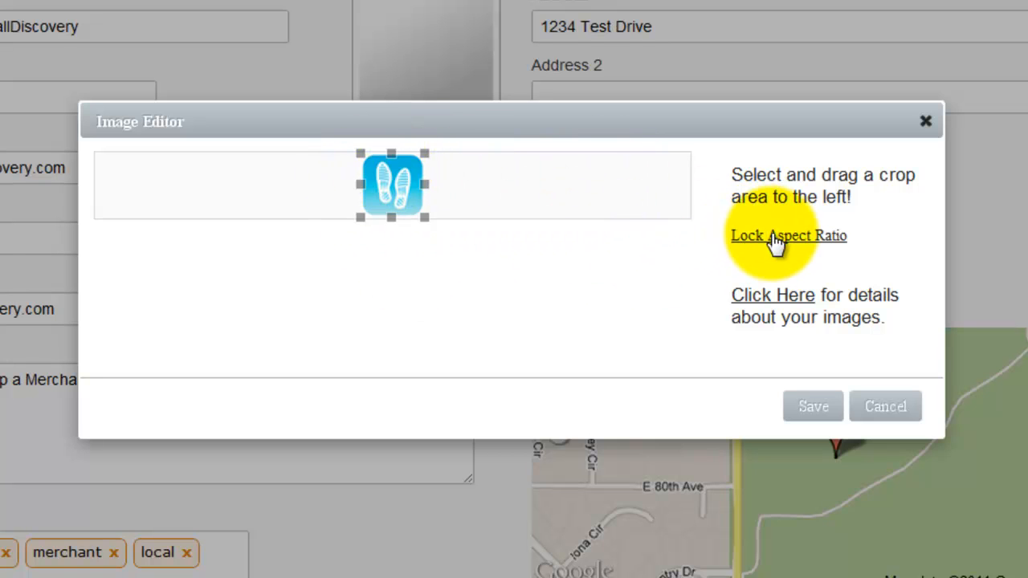
click(742, 235)
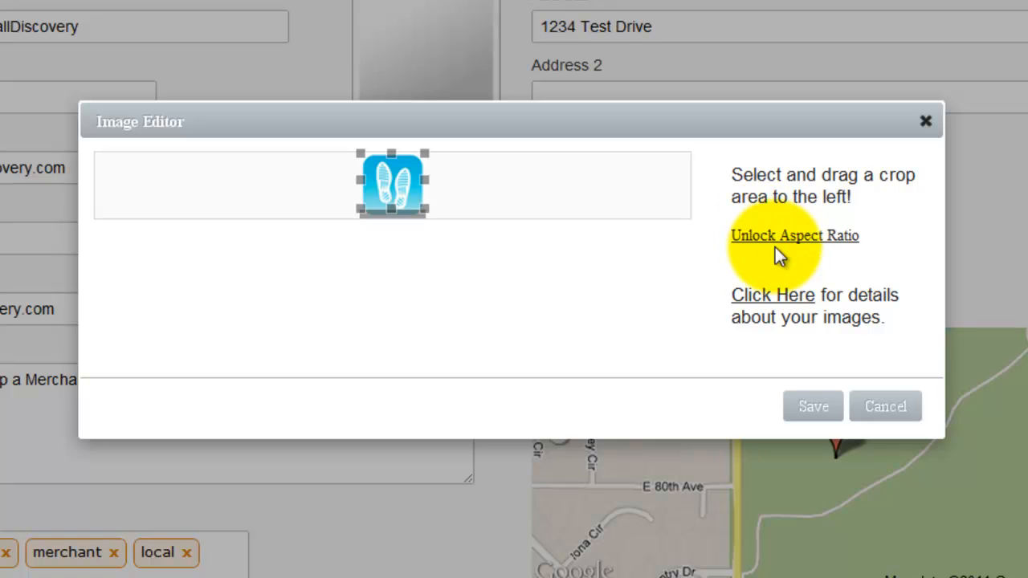
click(774, 241)
click(768, 242)
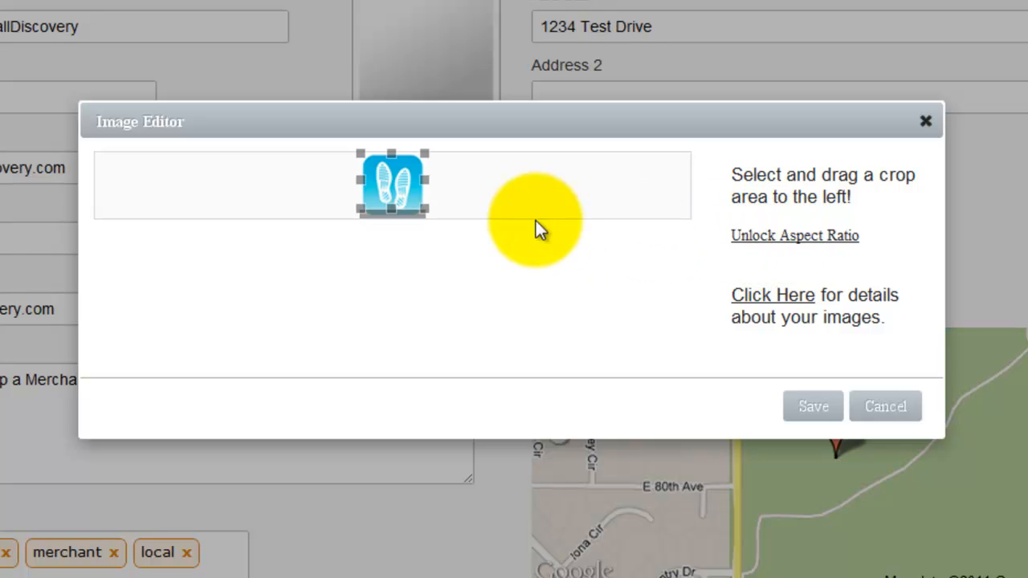
click(736, 241)
click(755, 242)
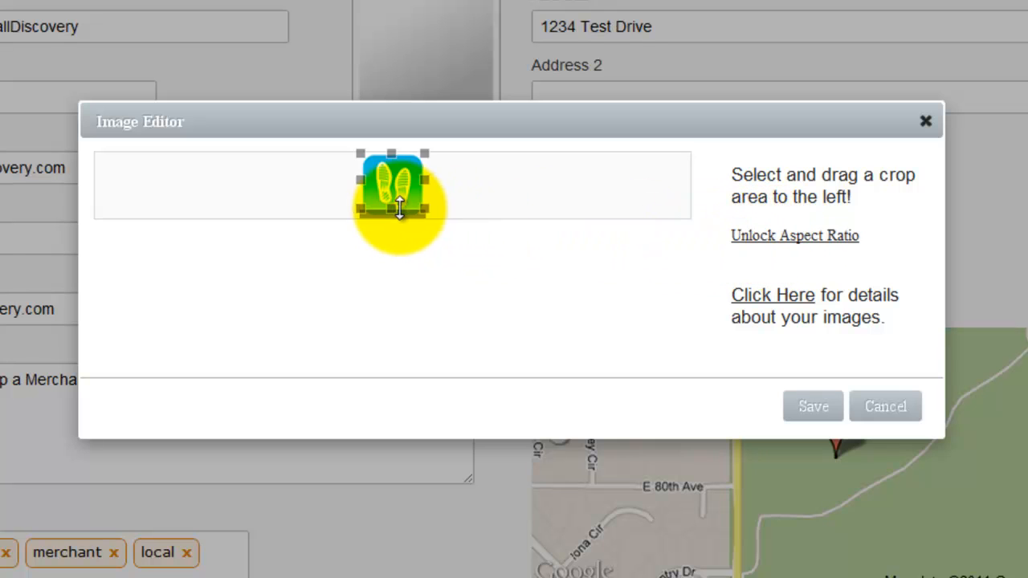
- Unlock the aspect ratio, extend the crop area to the icon's lower edge, and save the image
click(789, 236)
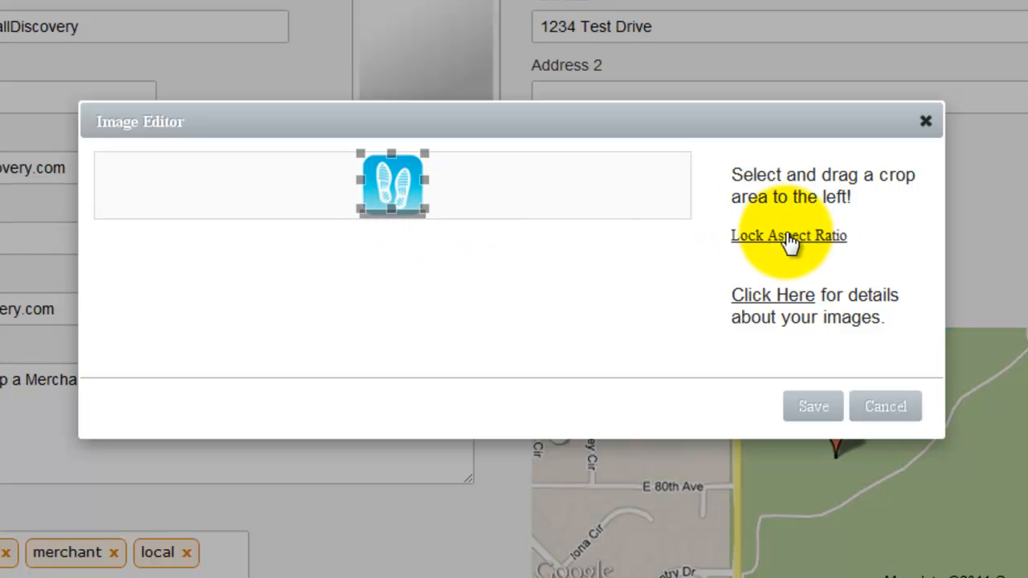
drag(394, 210, 391, 217)
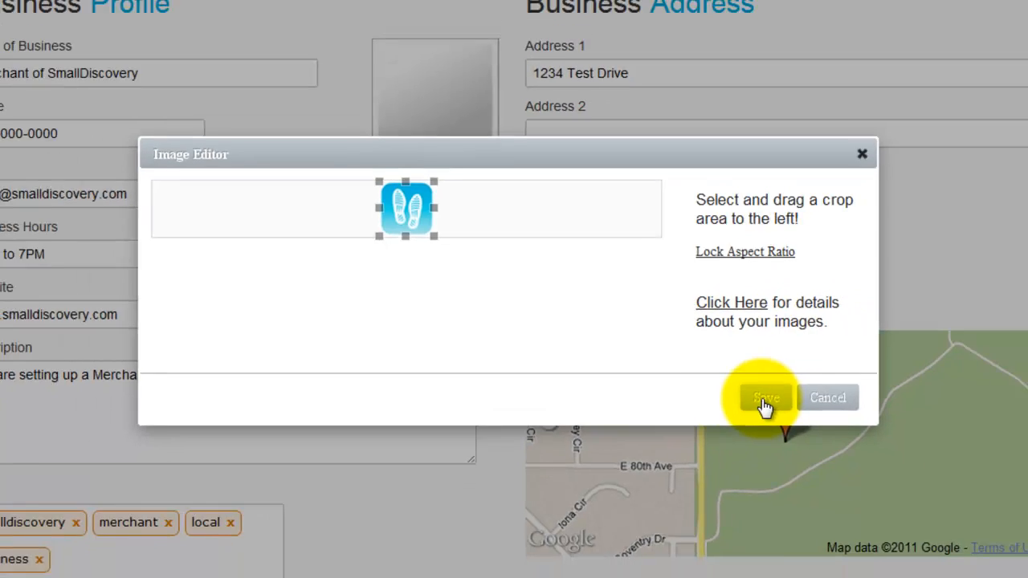
click(765, 401)
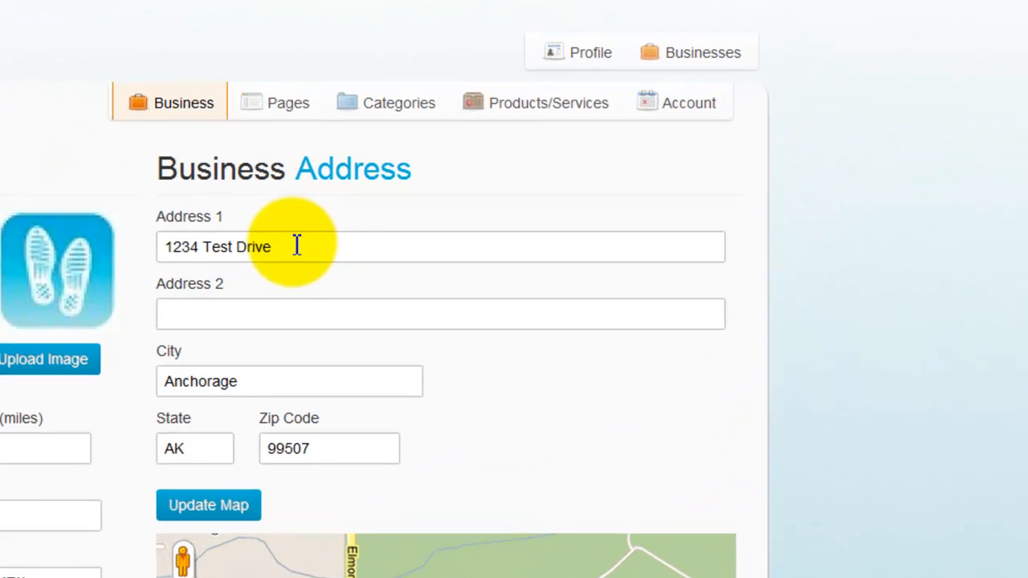
- Examine the business address fields and the location marker on the map
click(296, 245)
key(ctrl+a)
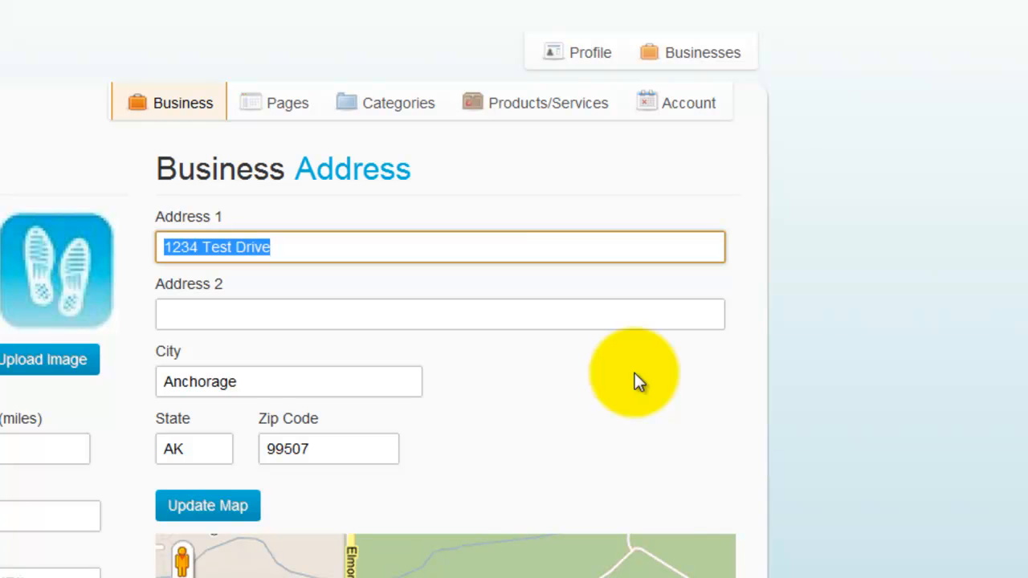
key(Tab)
key(Tab)
key(Tab)
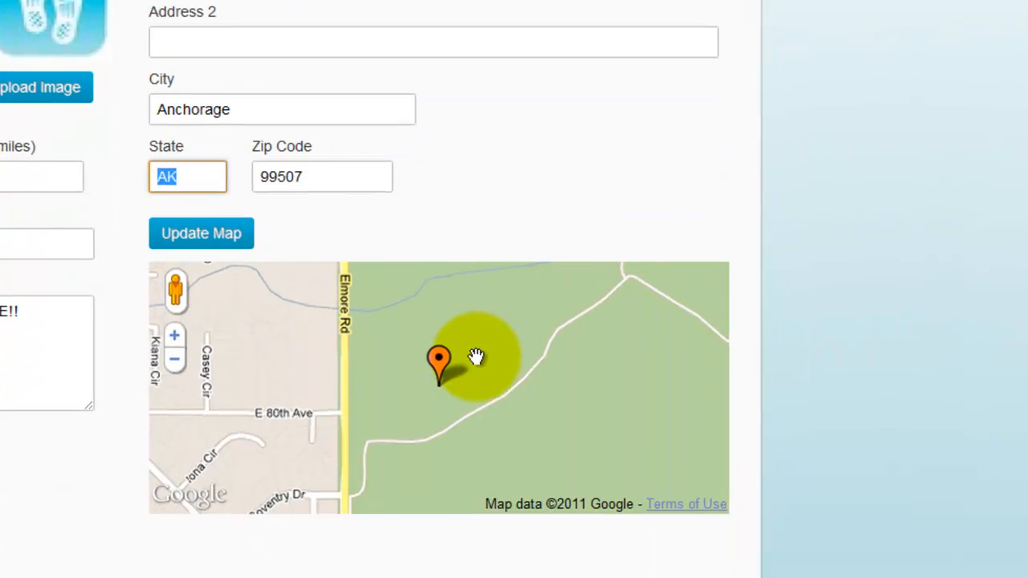
drag(476, 357, 449, 453)
drag(448, 375, 560, 307)
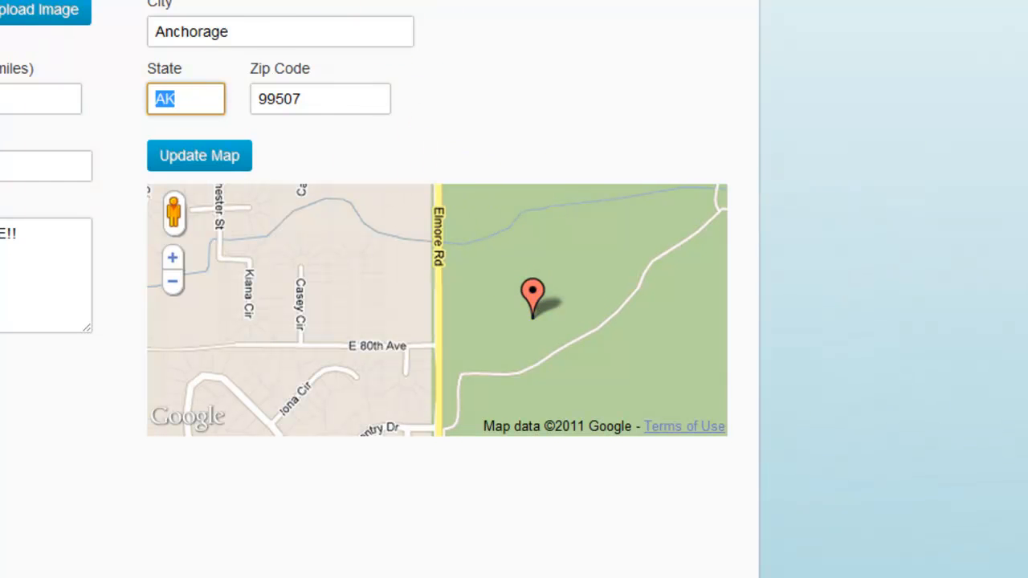
double_click(258, 37)
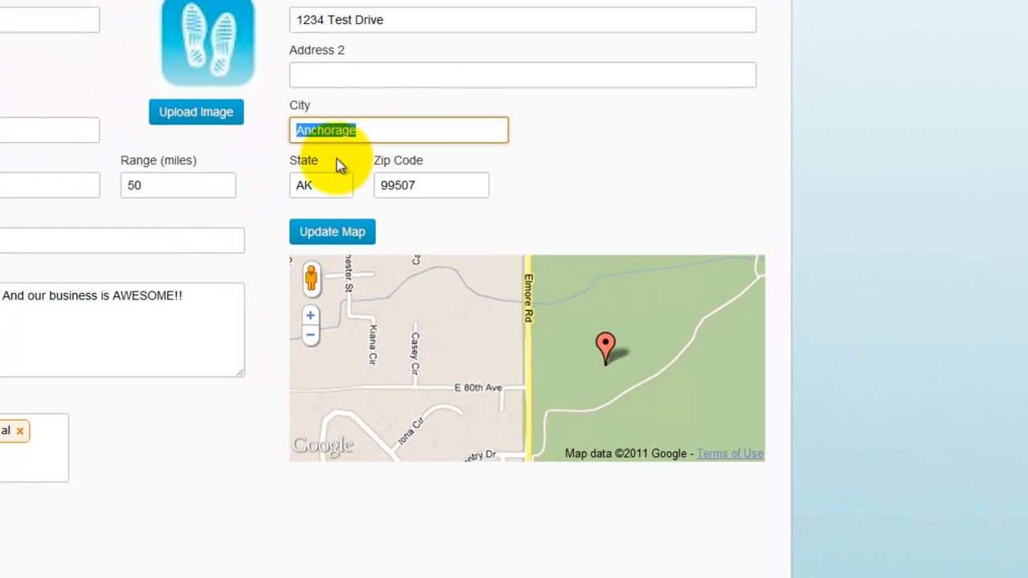
click(413, 16)
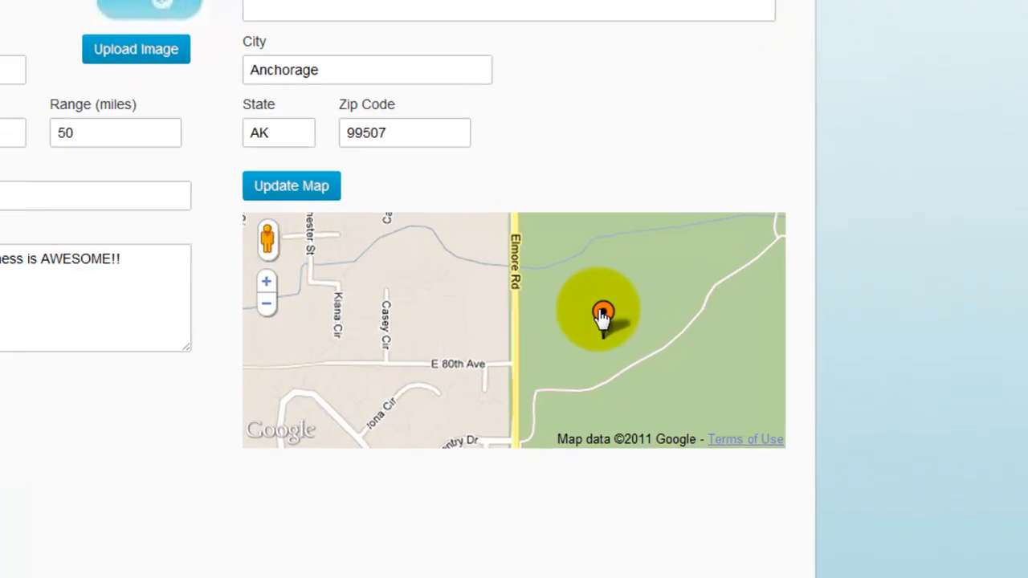
- Move the map's location marker to a lot just east of Casey Cir, north of E 80th Ave, and save the business profile
mouse_move(602, 315)
mouse_down()
mouse_move(545, 321)
mouse_move(432, 294)
mouse_move(392, 351)
mouse_move(476, 300)
mouse_up()
mouse_move(438, 233)
mouse_down()
mouse_move(452, 310)
mouse_move(298, 286)
mouse_move(308, 236)
mouse_move(354, 243)
mouse_move(330, 292)
mouse_move(383, 251)
mouse_up()
scroll(345, 276, up, 2)
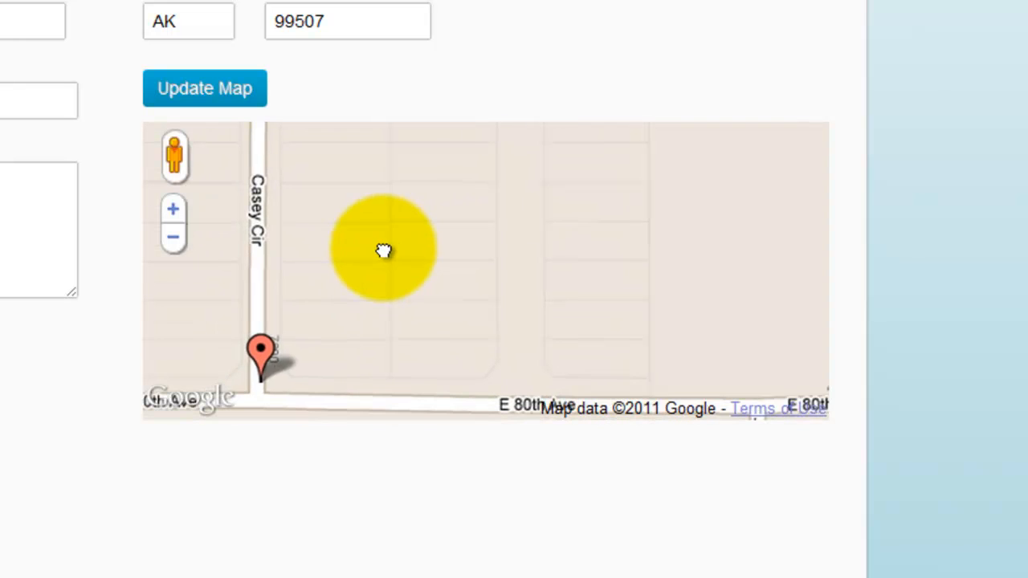
mouse_move(263, 357)
mouse_down()
mouse_move(280, 294)
mouse_move(338, 258)
mouse_up()
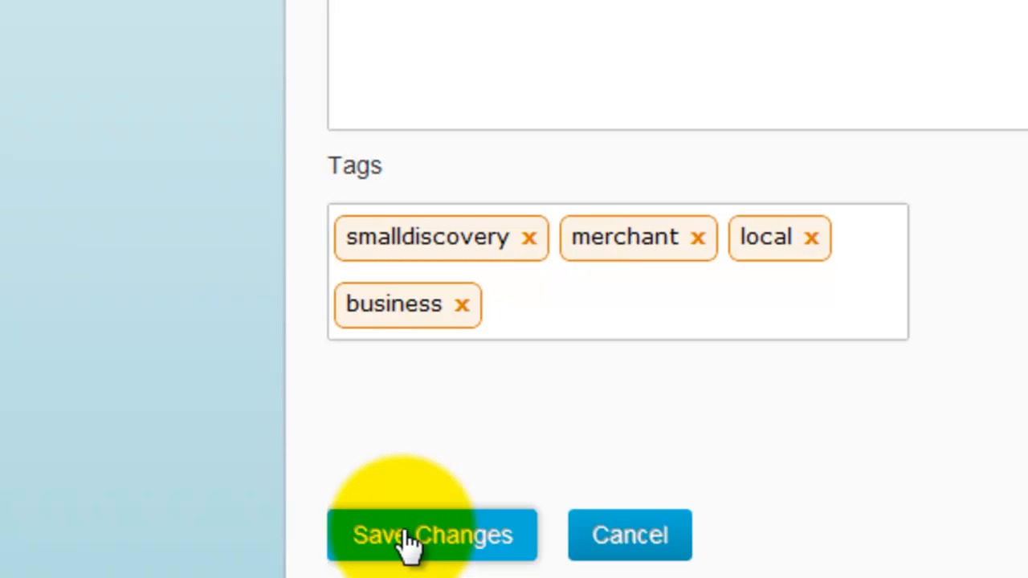
click(406, 539)
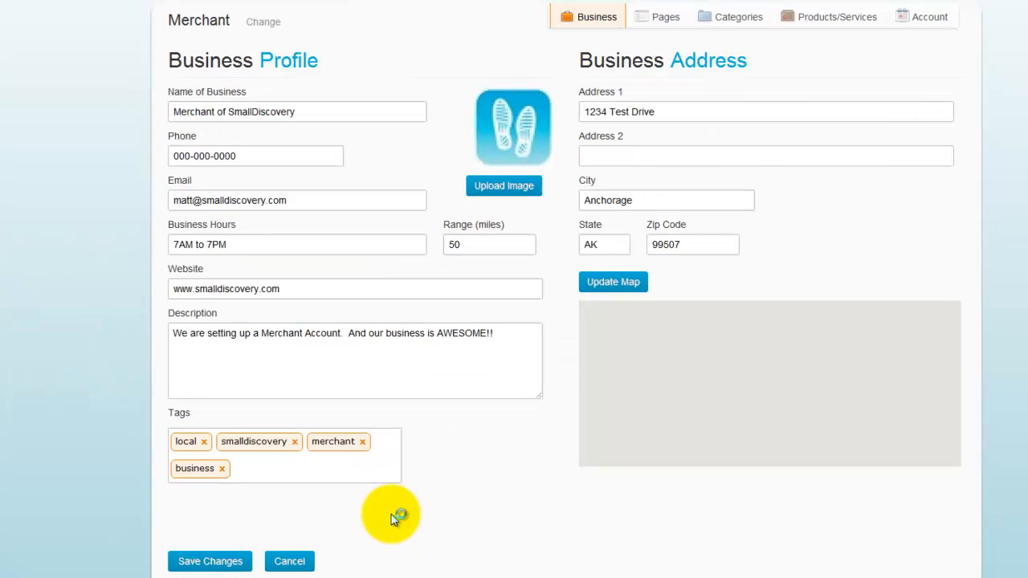